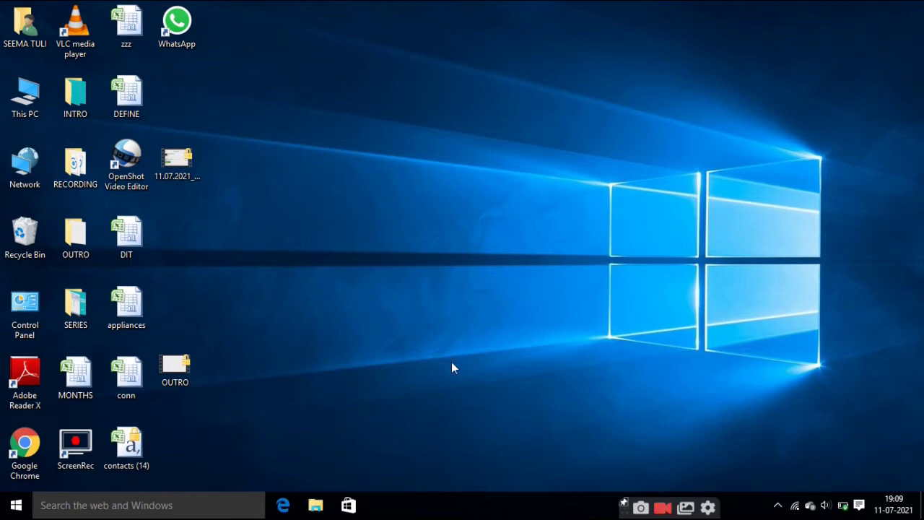
- Launch Chrome and run a Google search for 'soundwire'
double_click(35, 452)
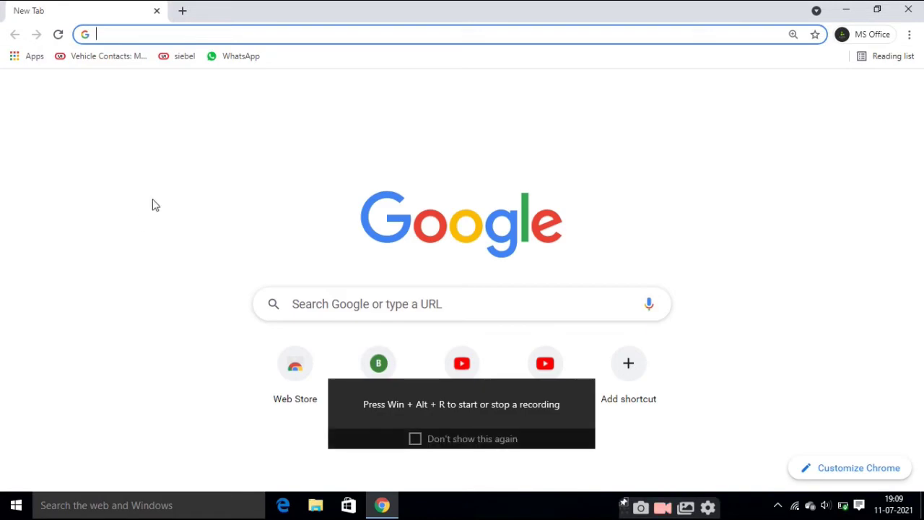
left_click(319, 301)
type("soundwire")
key("Return")
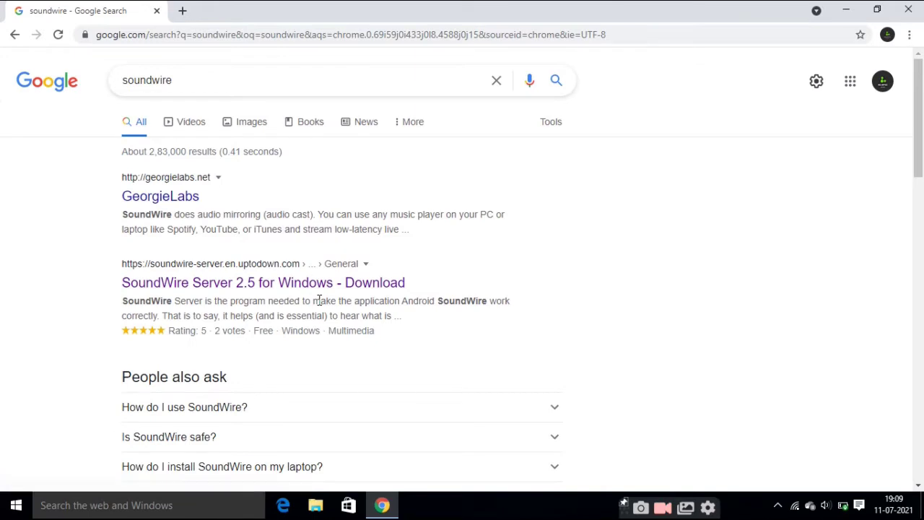
- Download the latest SoundWire Server installer .exe from the Uptodown result
left_click(287, 283)
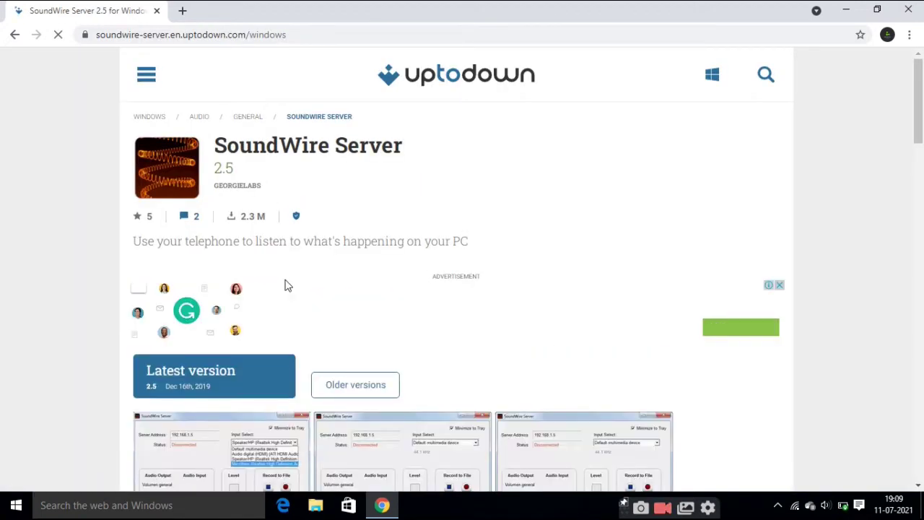
left_click(208, 386)
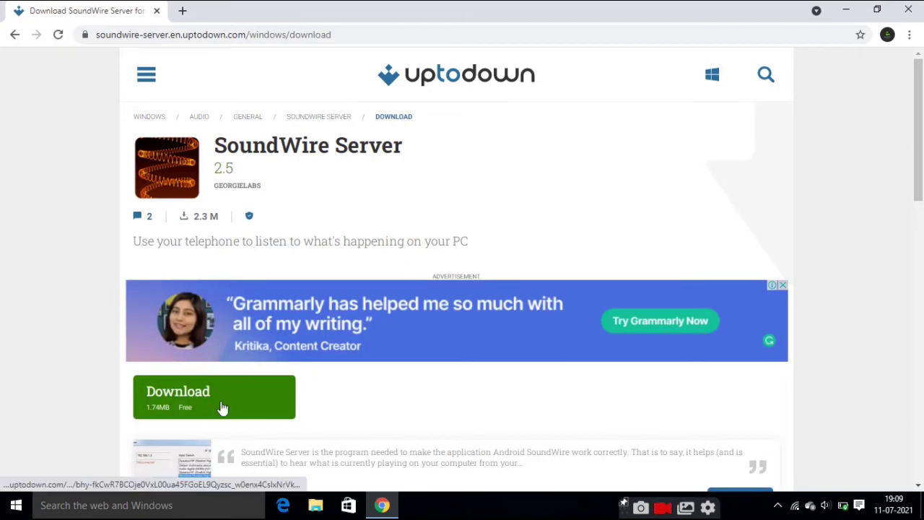
left_click(207, 408)
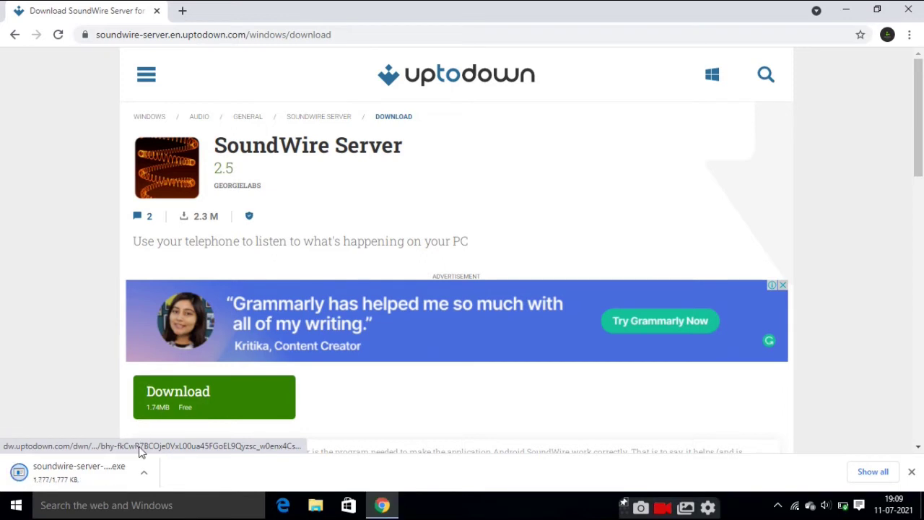
- Run the SoundWire Server installer, accept the license, and keep the default install and Start Menu folders
left_click(120, 485)
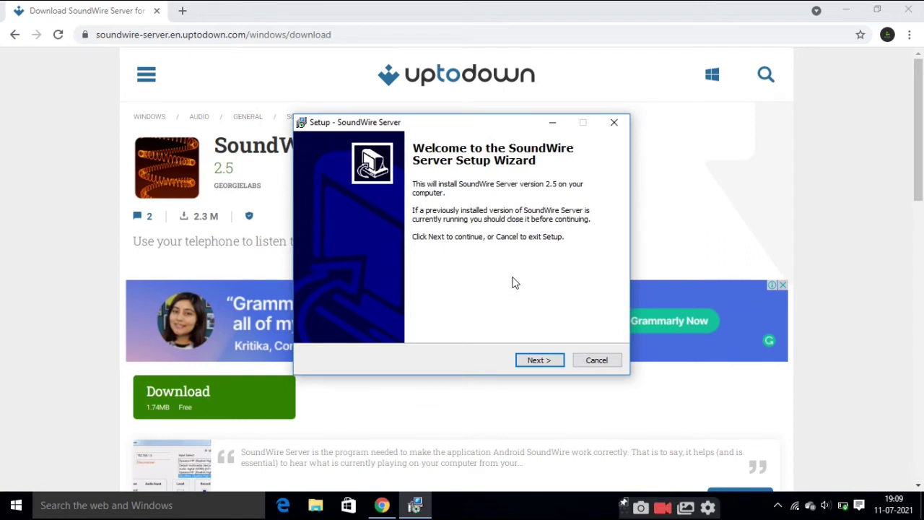
left_click(537, 361)
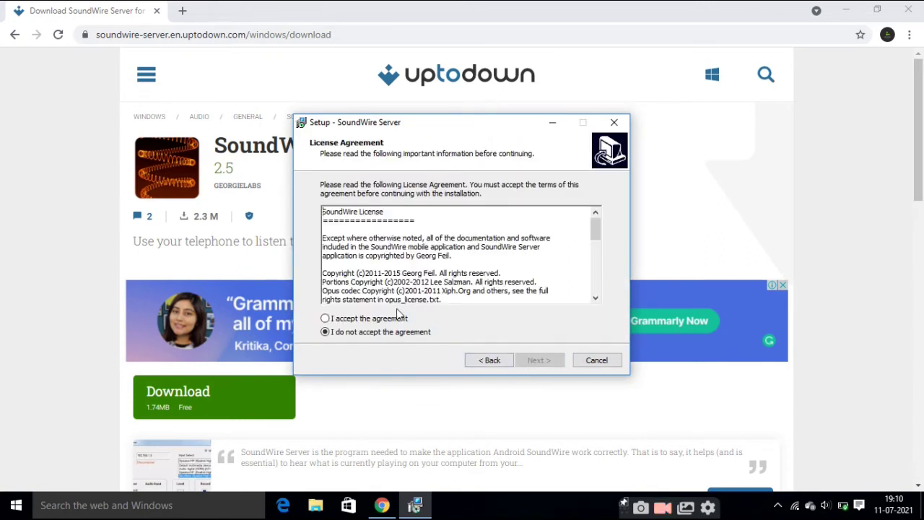
left_click(372, 323)
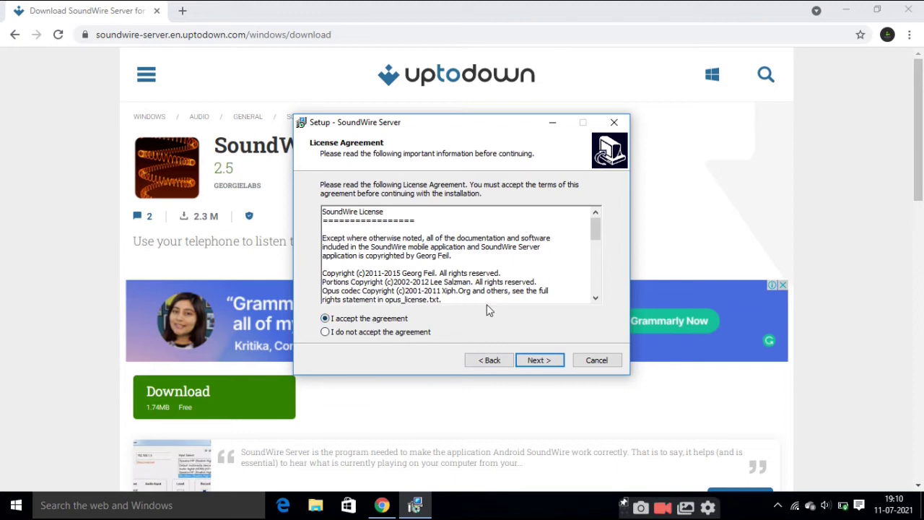
left_click(541, 360)
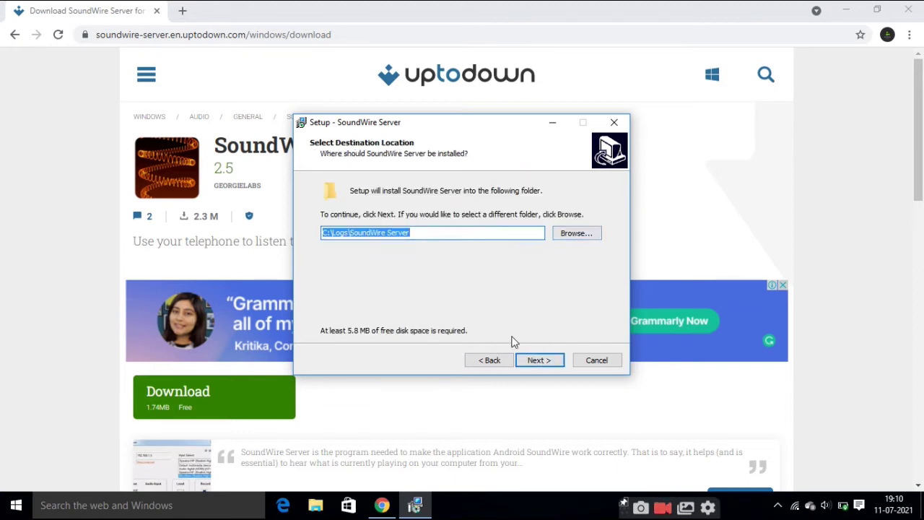
left_click(543, 362)
left_click(539, 361)
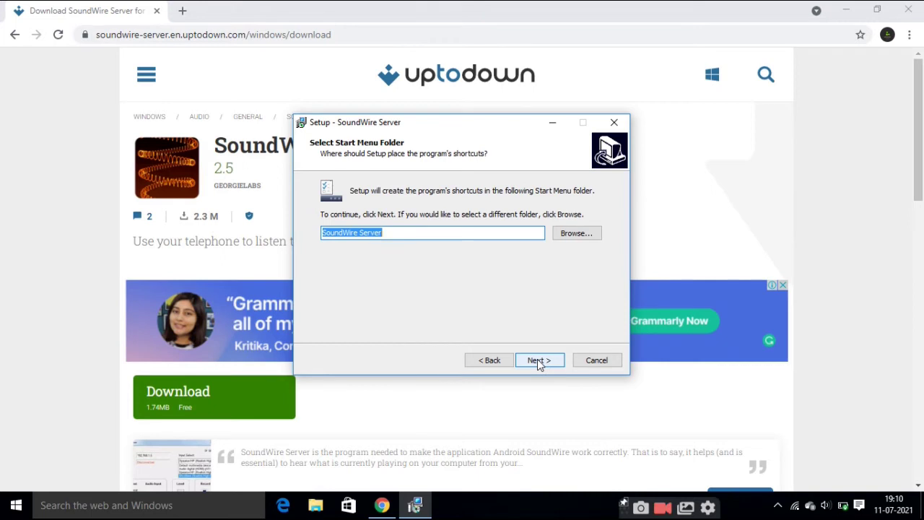
left_click(538, 361)
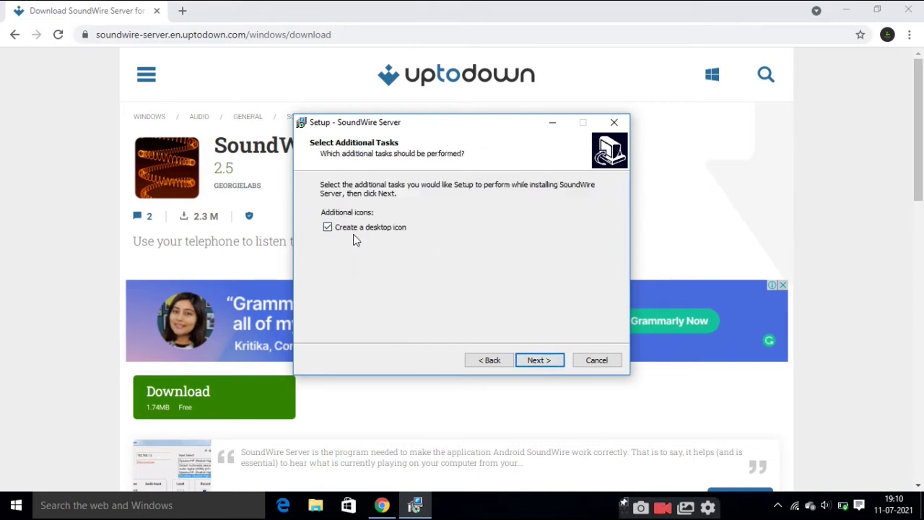
- Keep 'Create a desktop icon' enabled, install, and finish setup to launch the server
left_click(325, 227)
left_click(327, 228)
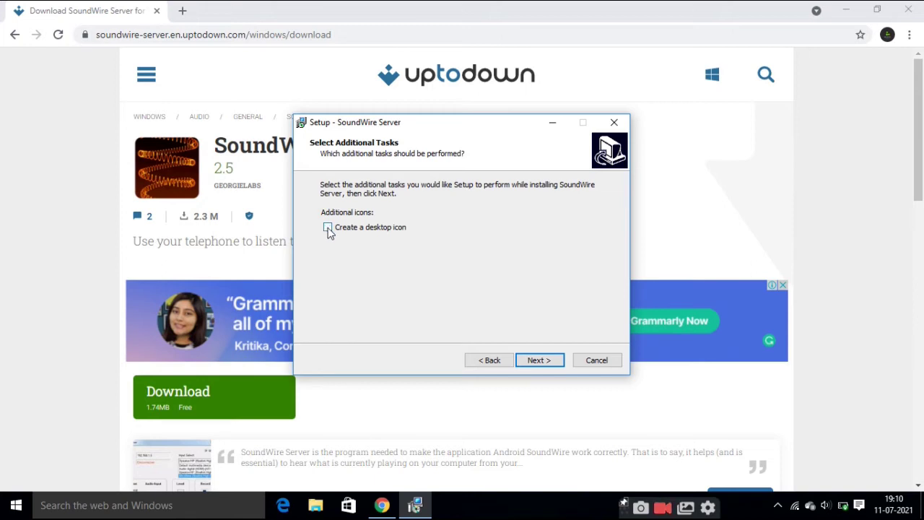
left_click(537, 360)
left_click(537, 362)
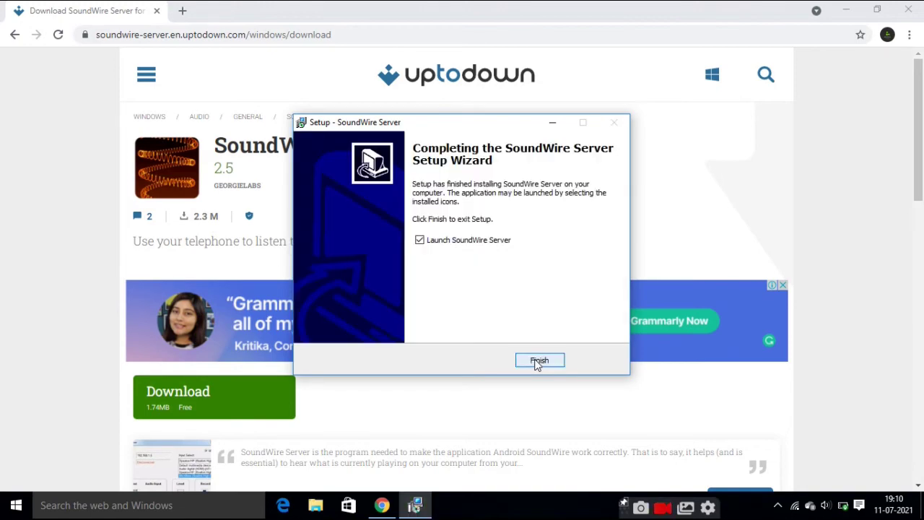
left_click(539, 361)
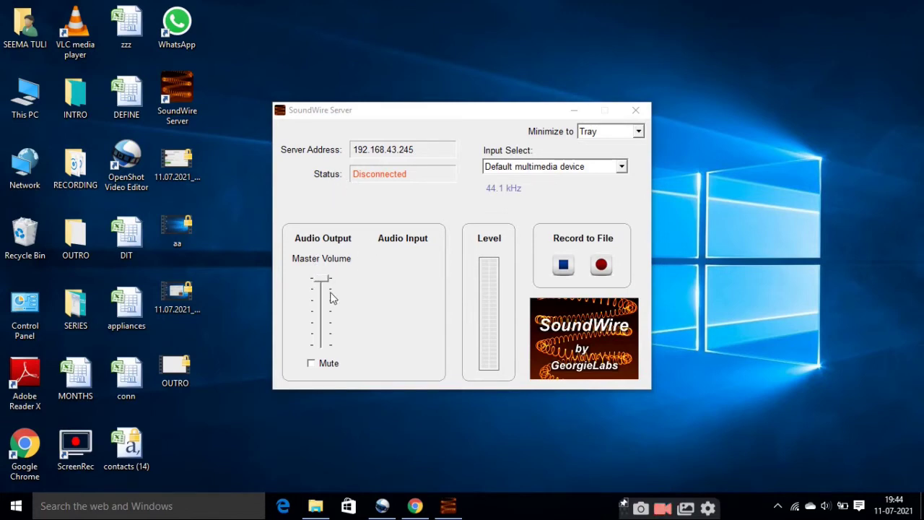
- Adjust the Master Volume slider in the SoundWire Server window
mouse_move(323, 280)
left_mouse_down()
mouse_move(325, 315)
mouse_move(324, 280)
left_mouse_up()
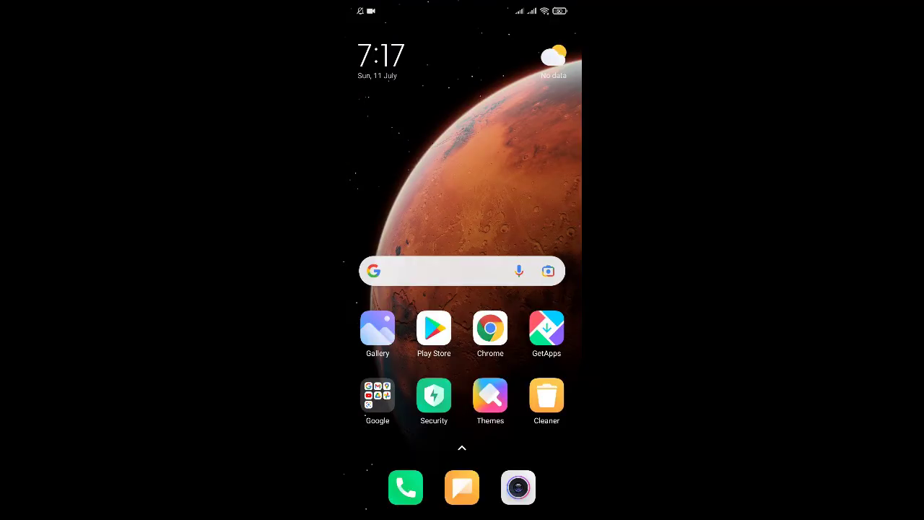
- Search the Play Store for soundwire and install SoundWire (free)
left_click(434, 328)
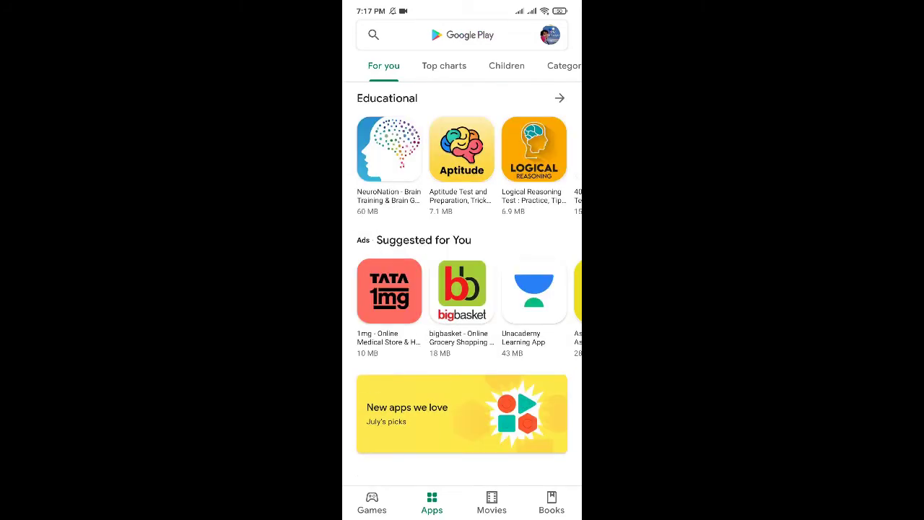
left_click(433, 34)
left_click(406, 69)
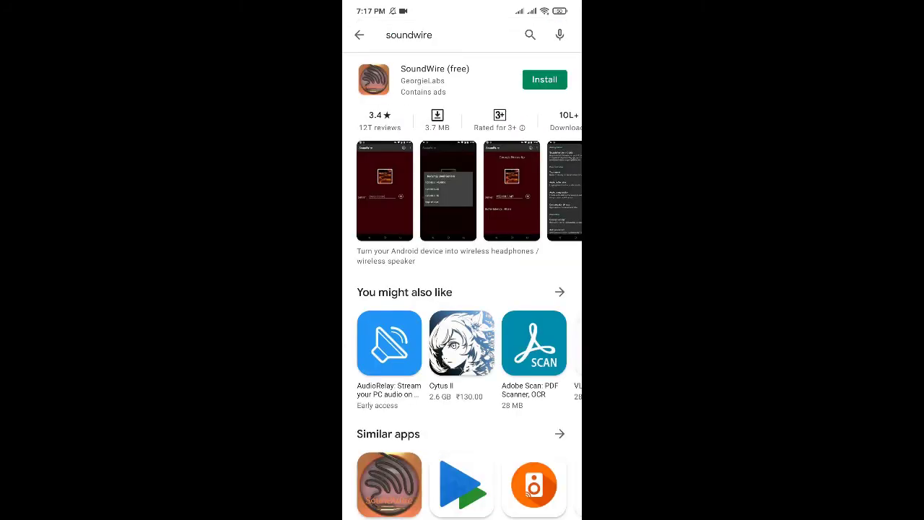
left_click(544, 80)
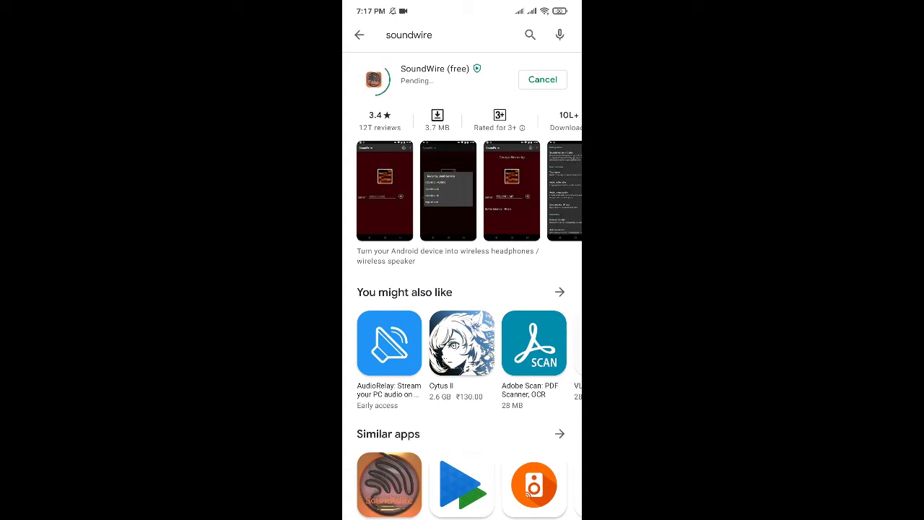
- Check download progress in the notification panel, then open the installed SoundWire app
left_click_drag(462, 4, 462, 288)
left_click_drag(462, 216, 462, 433)
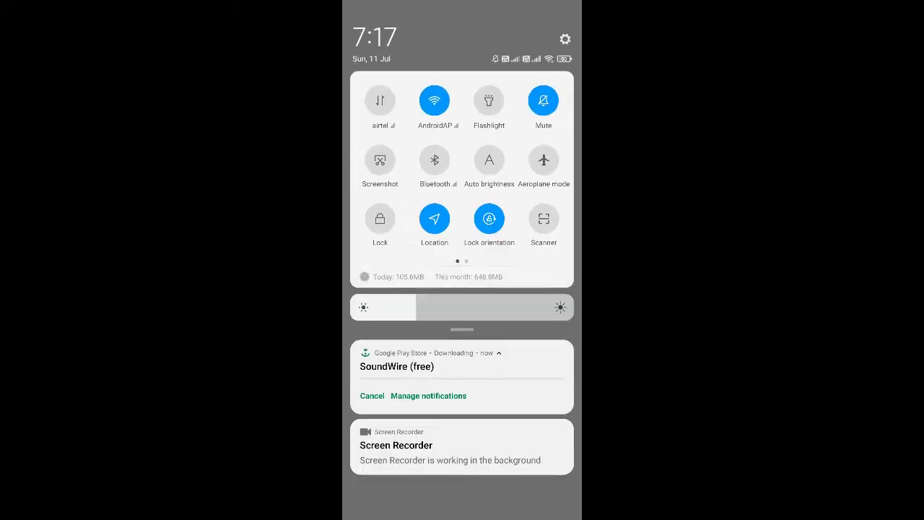
left_click_drag(462, 476, 462, 108)
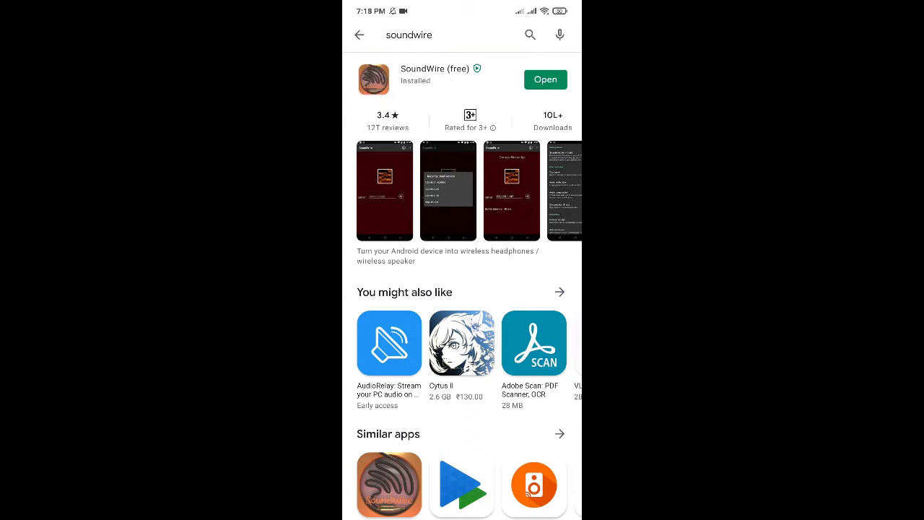
left_click(543, 80)
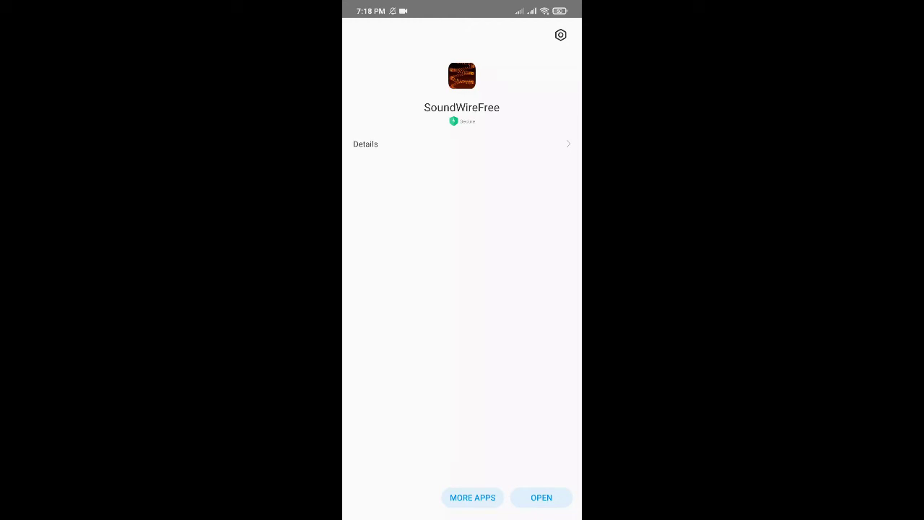
- Open SoundWireFree and connect it to server address 192.168.43.245
left_click(541, 497)
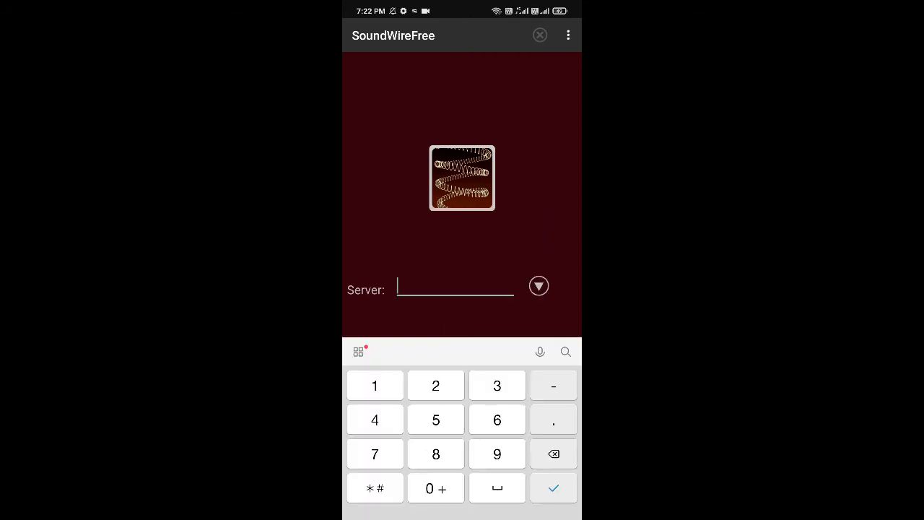
type("192.168.43.245")
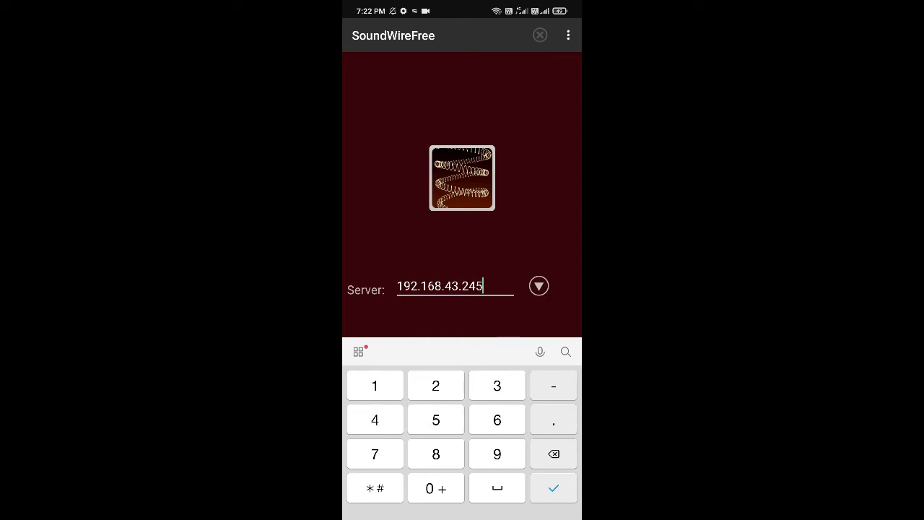
key("Return")
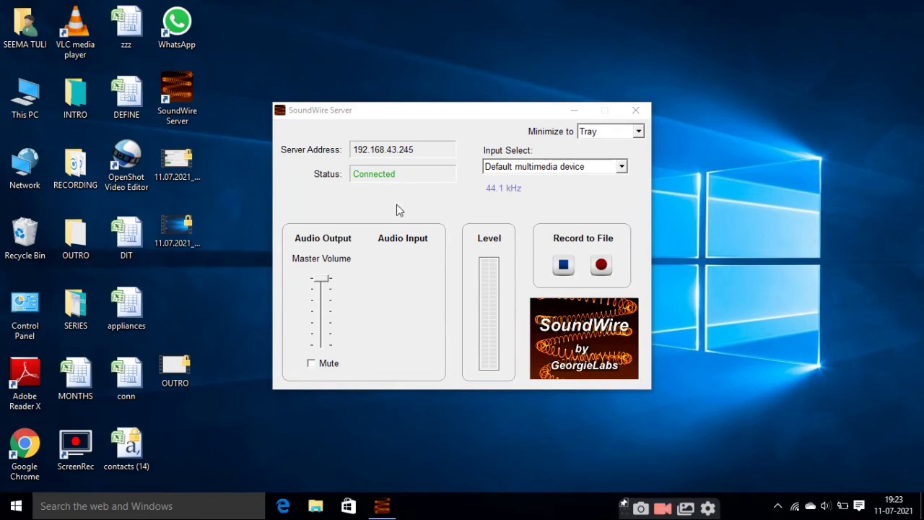
left_click(322, 285)
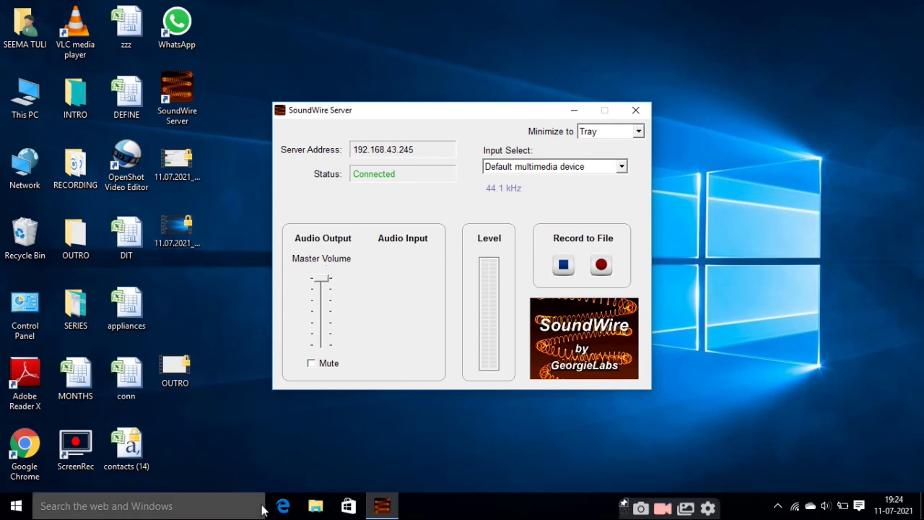
left_click(32, 434)
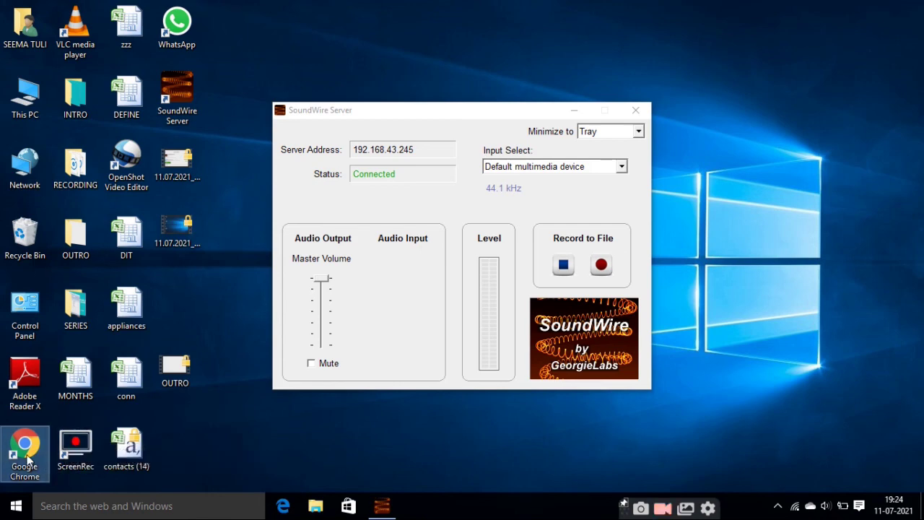
- Launch Chrome, dismiss the Game bar tip, and open YouTube from the new-tab shortcuts
double_click(27, 458)
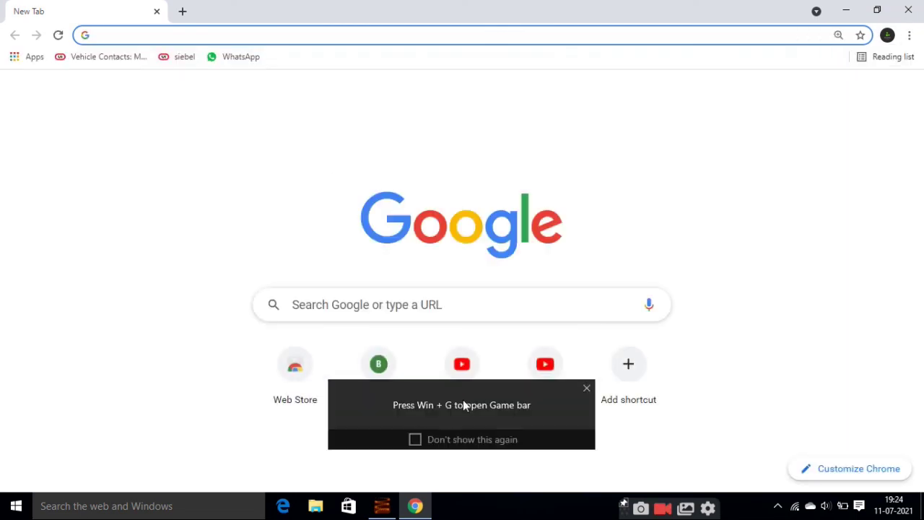
left_click(587, 389)
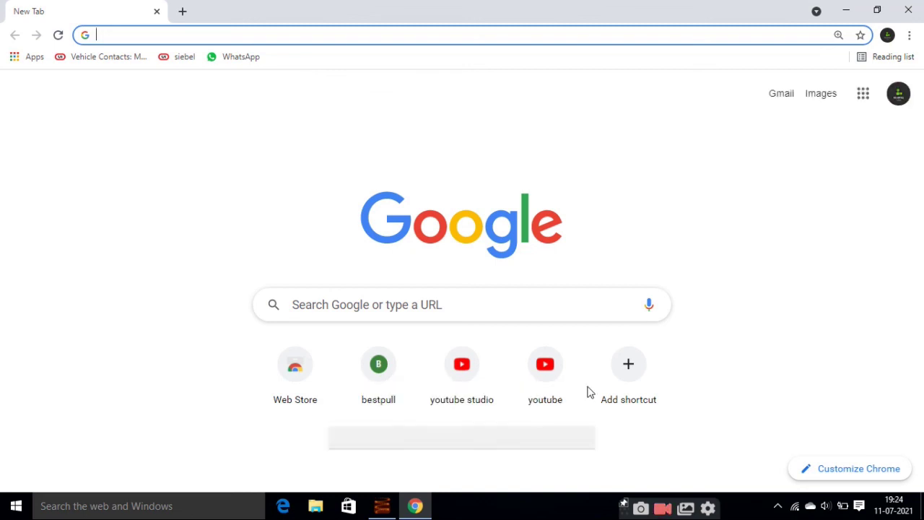
left_click(537, 376)
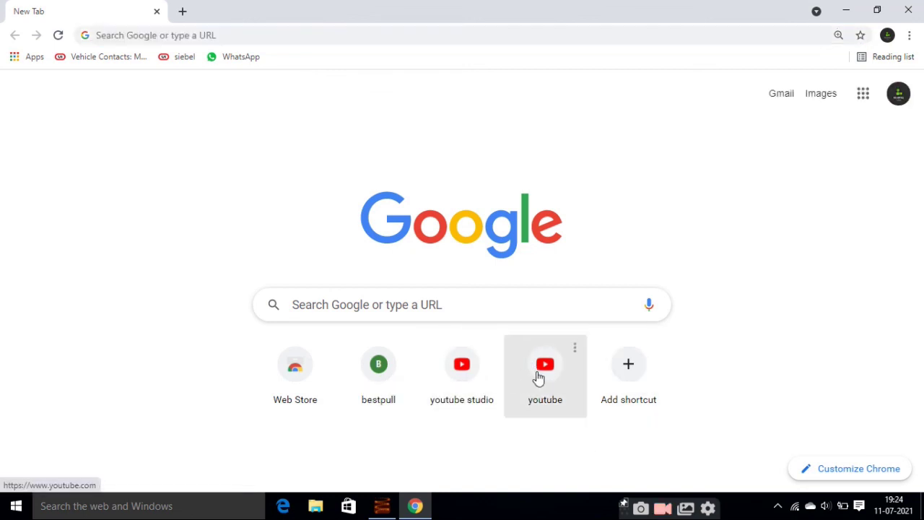